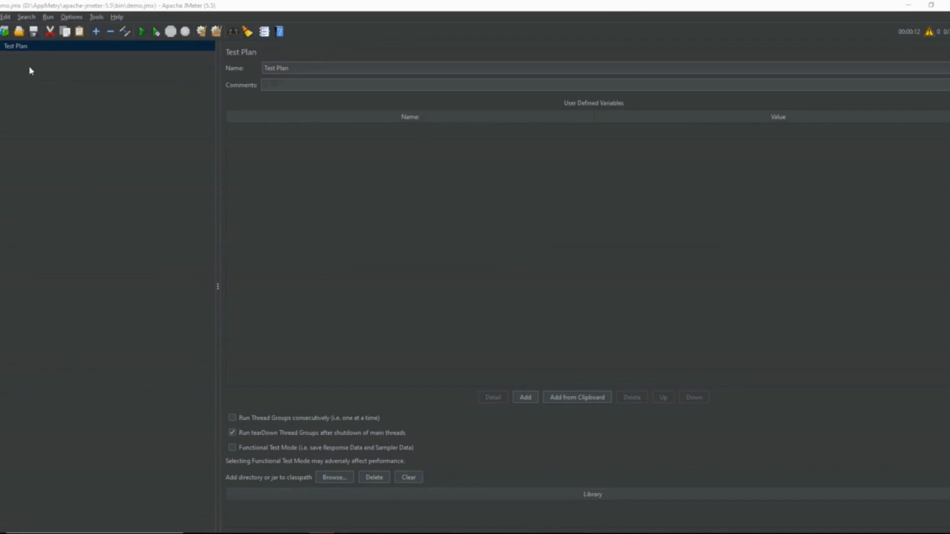
Step: Add a Thread Group to the Test Plan
right_click(35, 46)
mouse_move(41, 51)
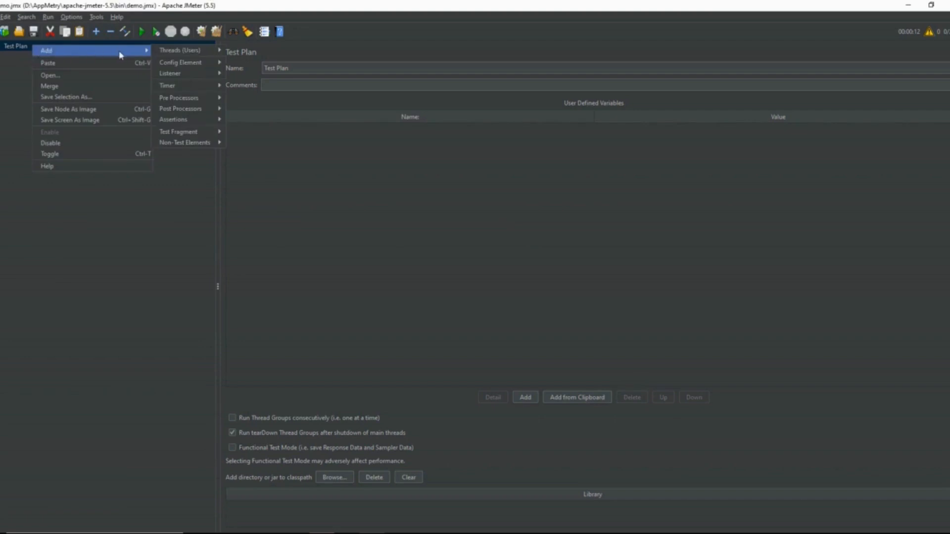
mouse_move(166, 51)
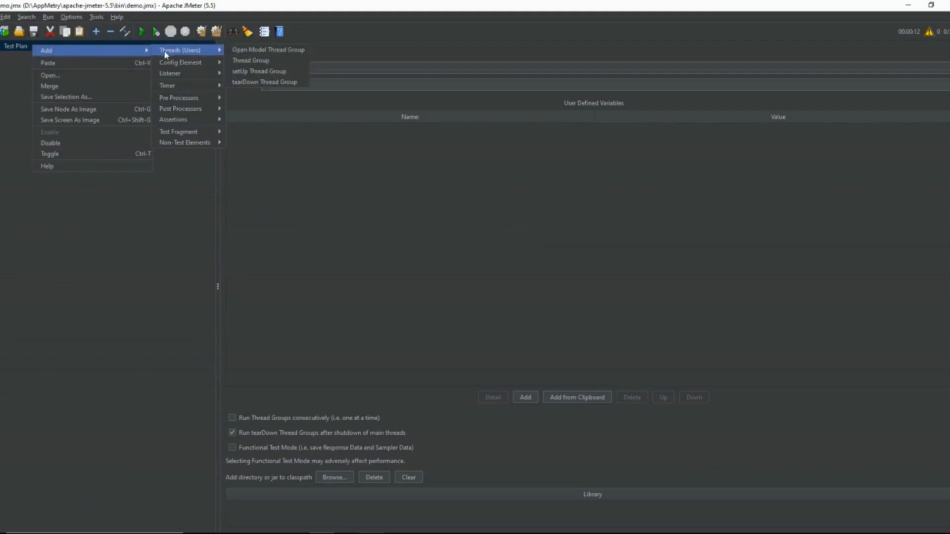
left_click(253, 61)
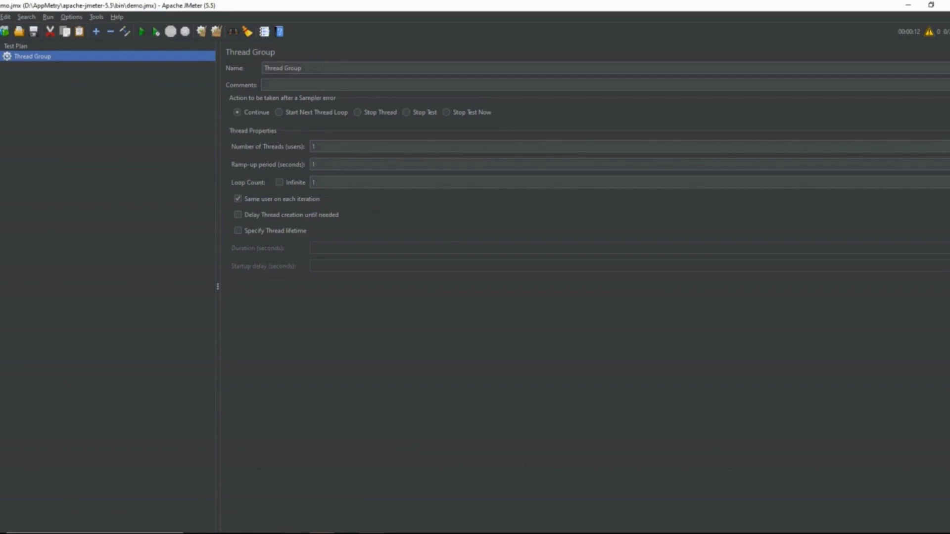
Step: Open the sticky note and examine the API address to test
left_click(296, 533)
left_click(347, 517)
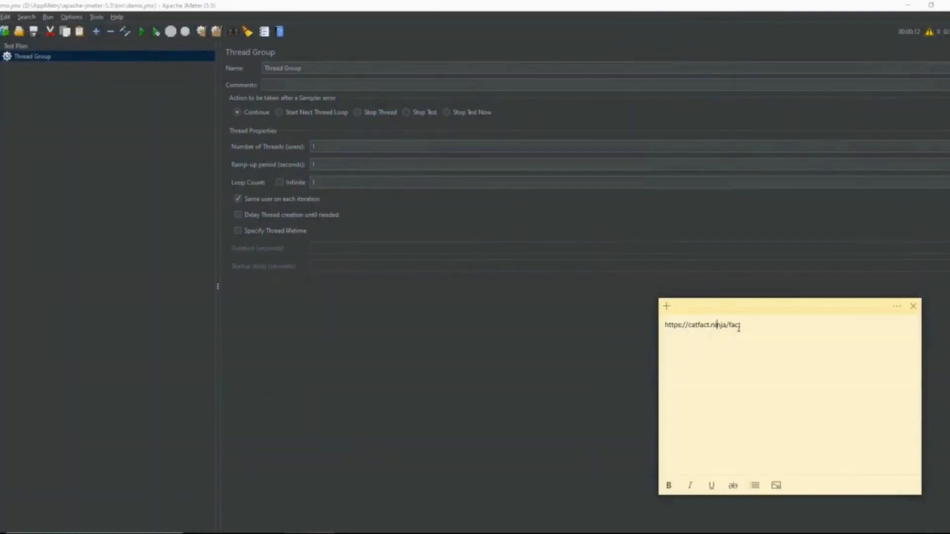
left_click_drag(743, 327, 664, 324)
left_click(703, 358)
left_click(420, 198)
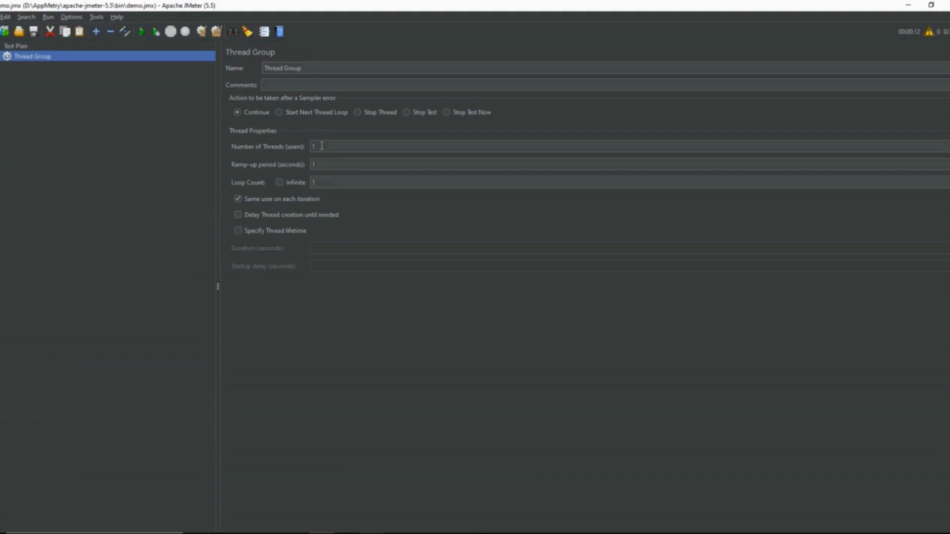
Step: Add an HTTP Request sampler to the Thread Group
right_click(46, 62)
mouse_move(59, 63)
mouse_move(200, 64)
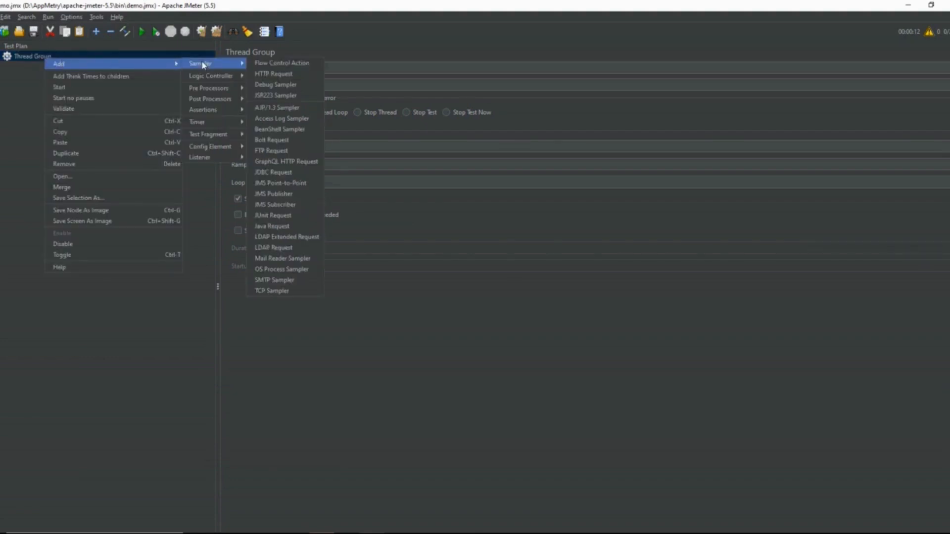
left_click(271, 74)
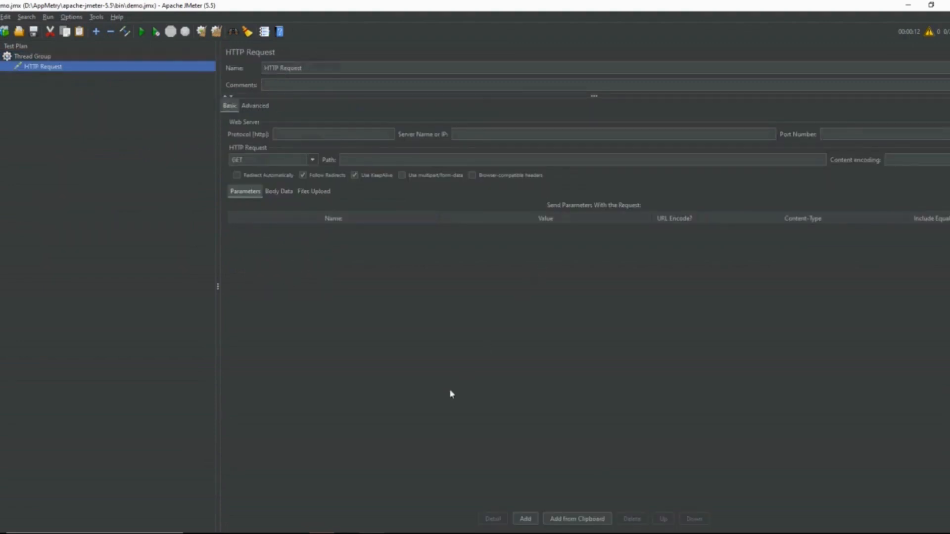
Step: Copy the protocol from the address in the sticky note and set the HTTP Request's protocol to https
left_click(302, 532)
left_click(372, 500)
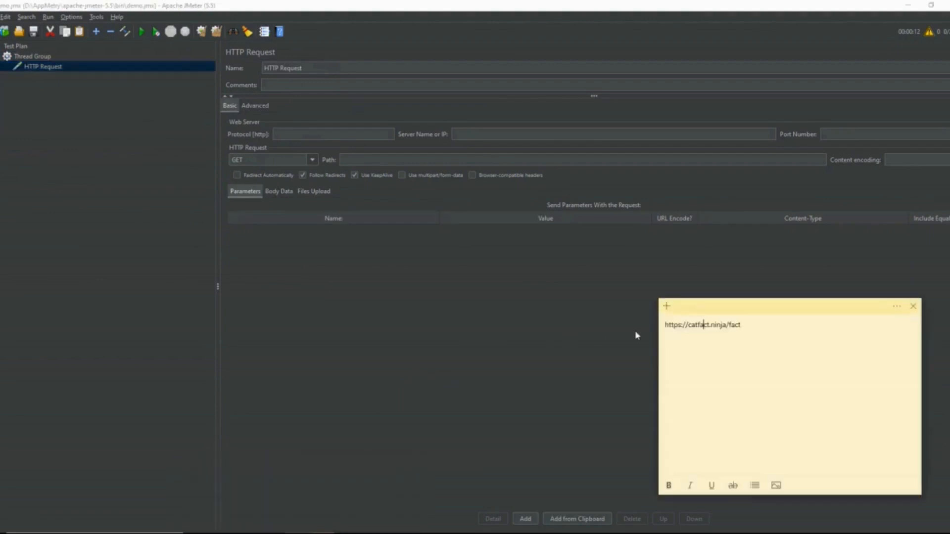
double_click(681, 325)
left_click_drag(683, 326, 675, 329)
key("shift+Right")
key("shift+Right")
key("shift+Right")
key("shift+Right")
right_click(675, 329)
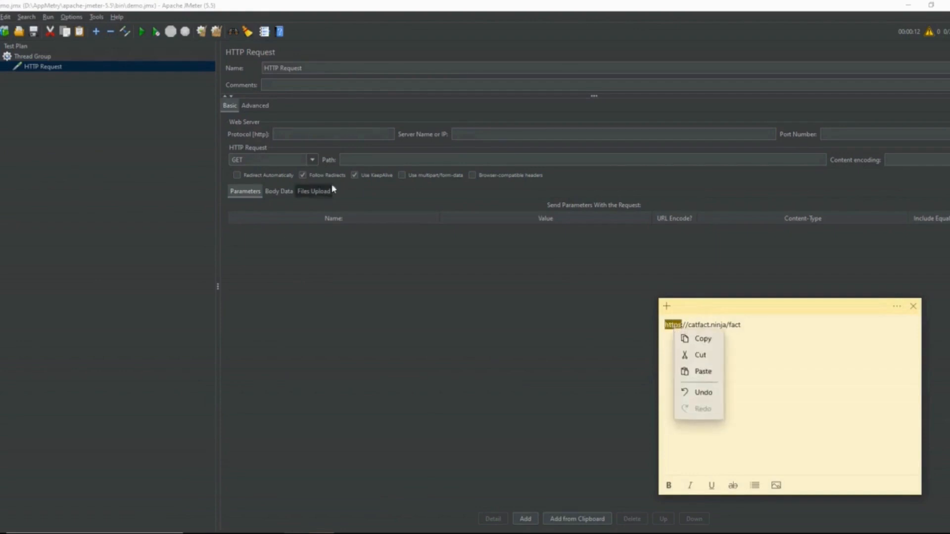
left_click(693, 317)
left_click(346, 134)
key("ctrl+v")
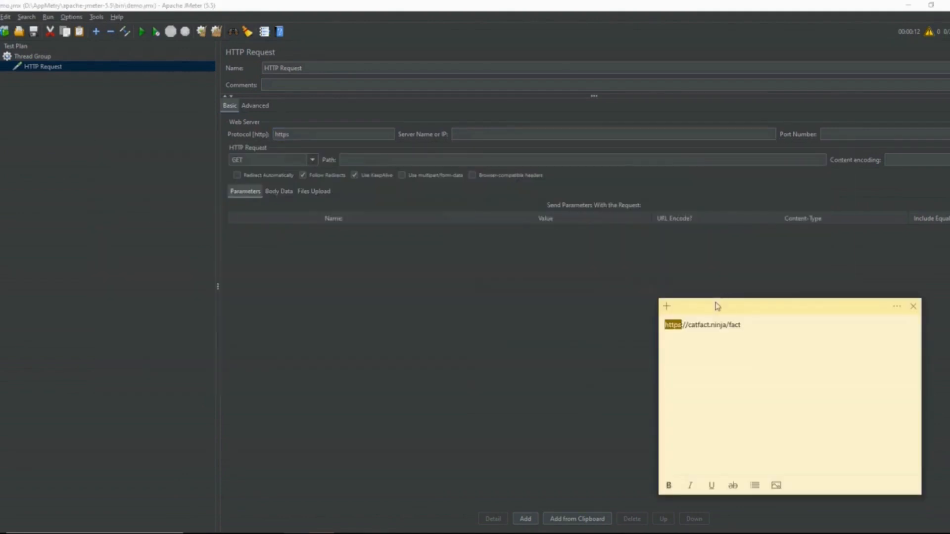
Step: Copy the rest of the address from the note, setting the request's server name to catfact.ninja and its path to /fact
left_click_drag(728, 325, 686, 325)
left_click(499, 132)
key("ctrl+v")
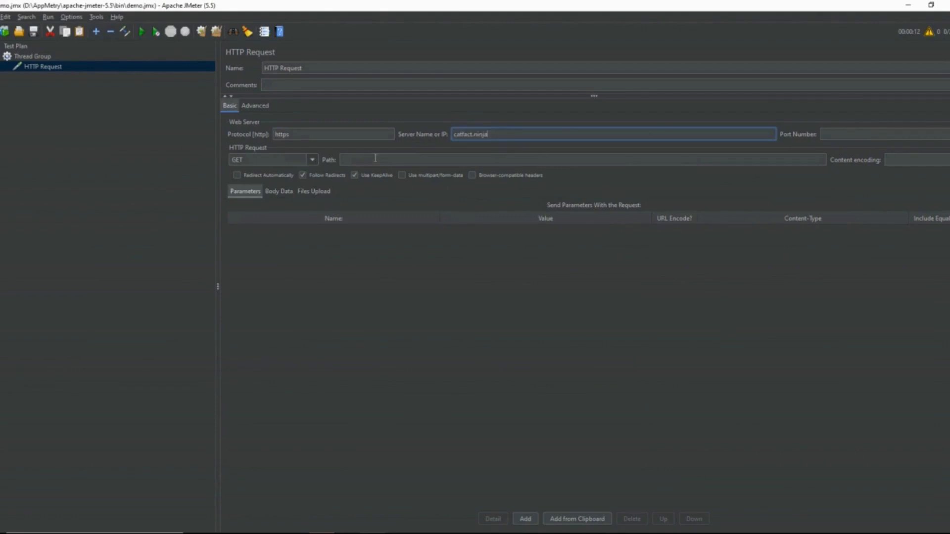
key("alt+Tab")
left_click_drag(741, 325, 722, 325)
key("ctrl+c")
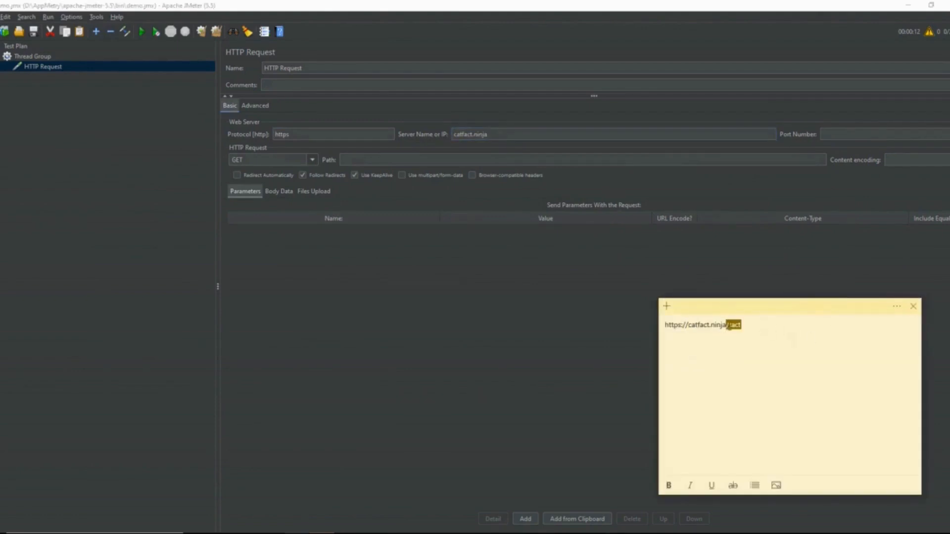
left_click(371, 160)
key("ctrl+v")
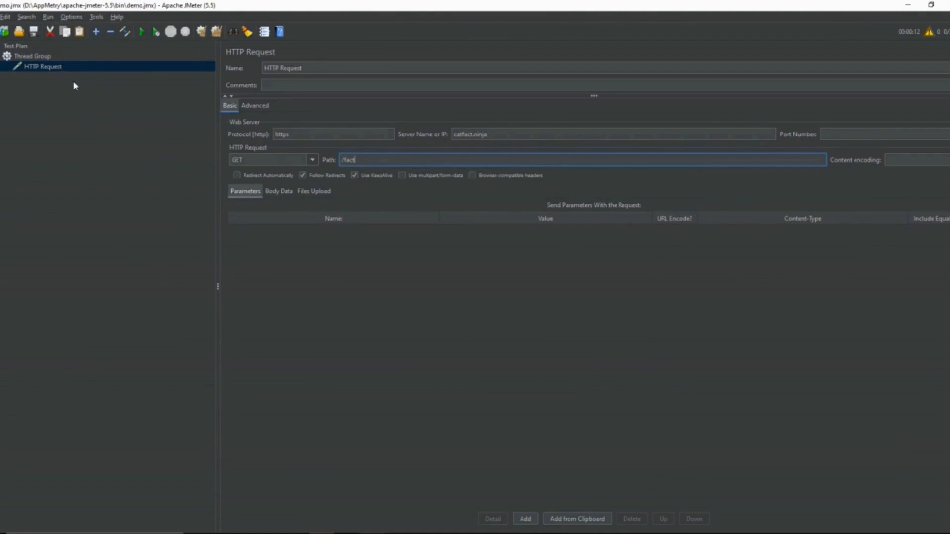
Step: Run the test plan and check the Thread Group's number of threads, ramp-up period and loop count
left_click(139, 32)
left_click(56, 57)
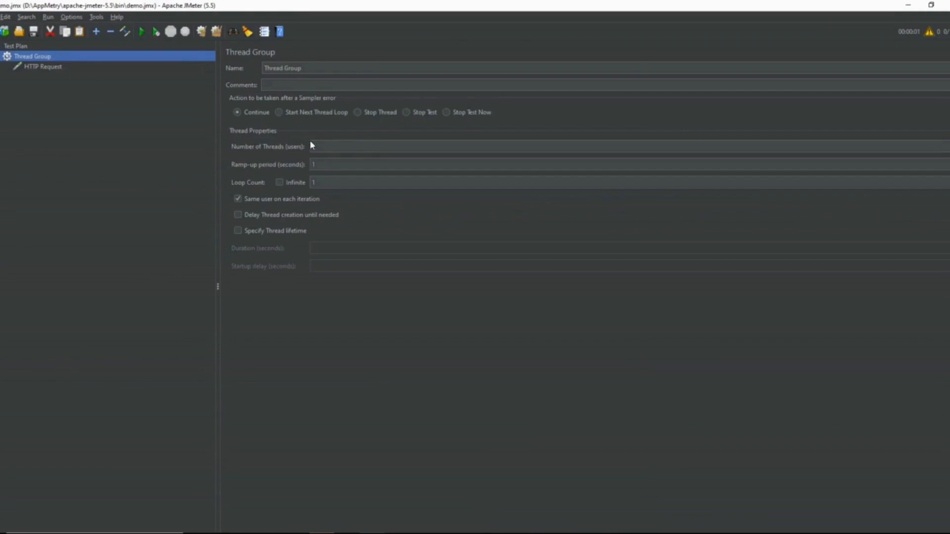
left_click(317, 183)
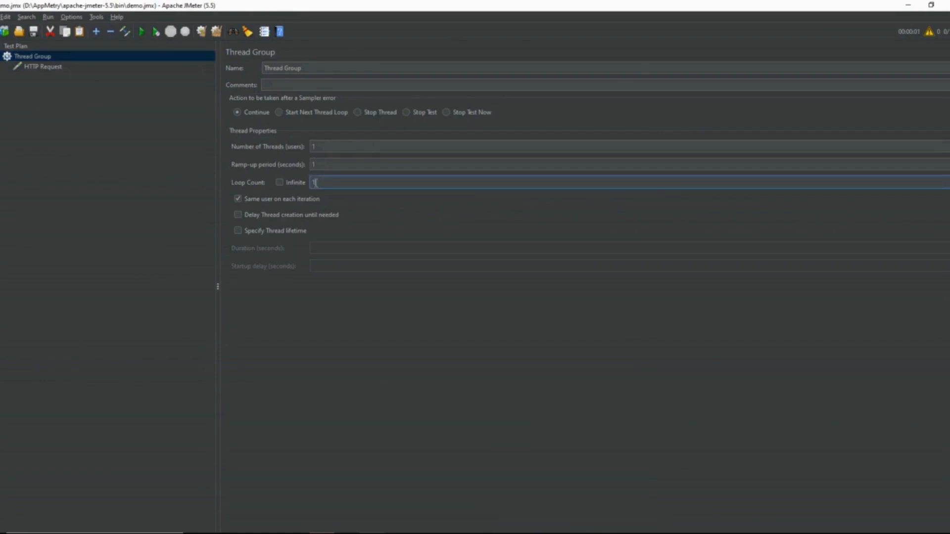
left_click(314, 165)
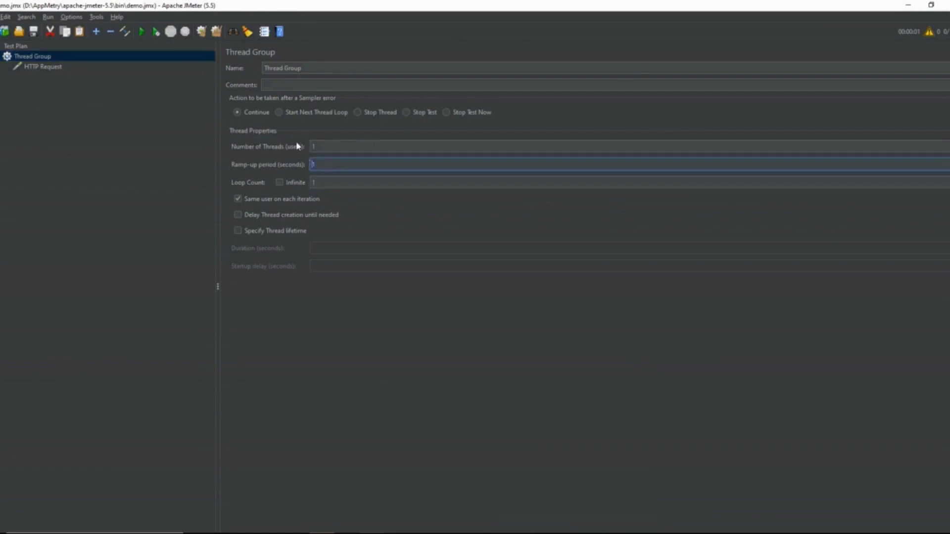
left_click(83, 108)
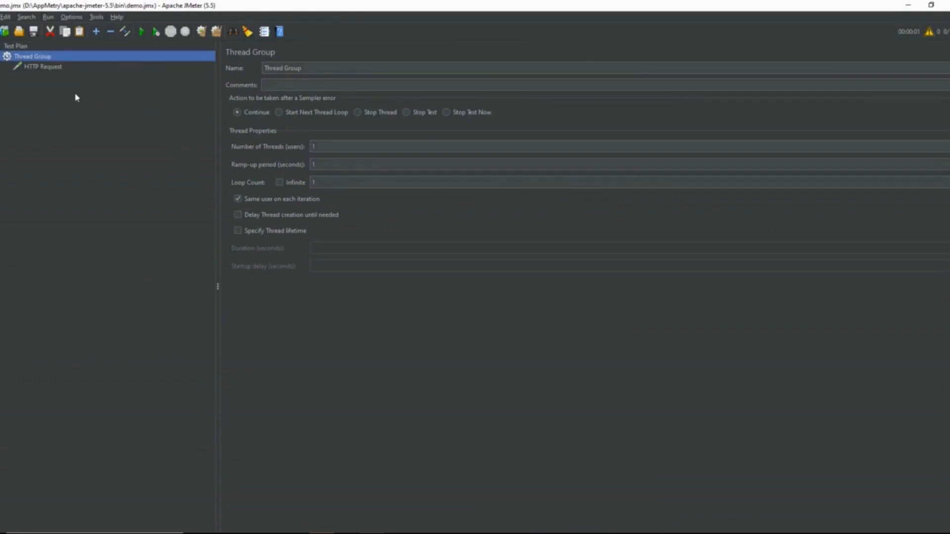
Step: Add a View Results Tree listener to the Thread Group
right_click(55, 59)
mouse_move(82, 65)
mouse_move(225, 163)
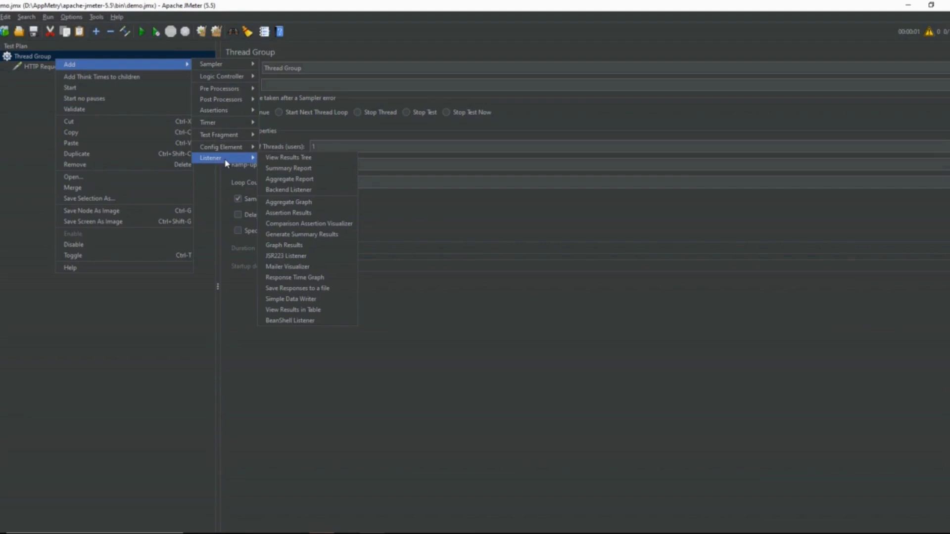
left_click(275, 163)
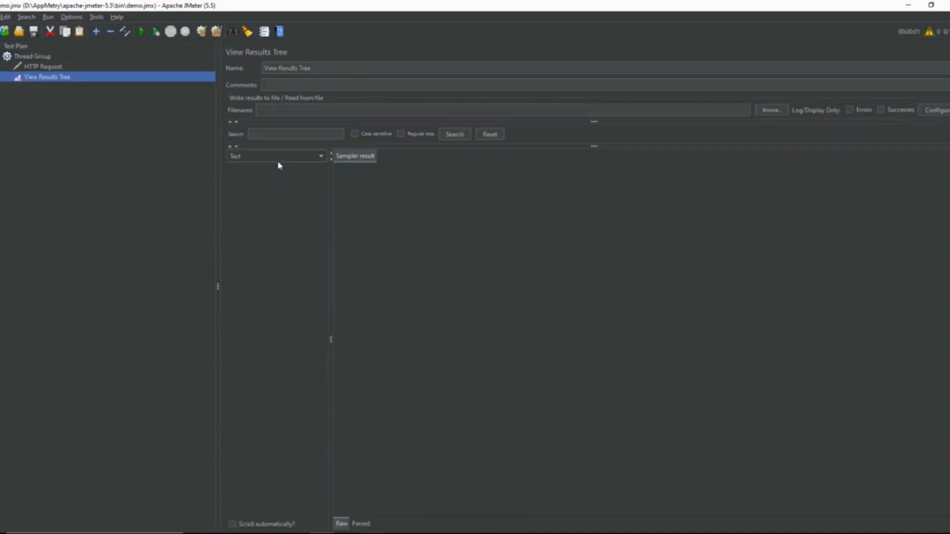
Step: Run the test and open the HTTP Request's result in the View Results Tree
left_click(87, 66)
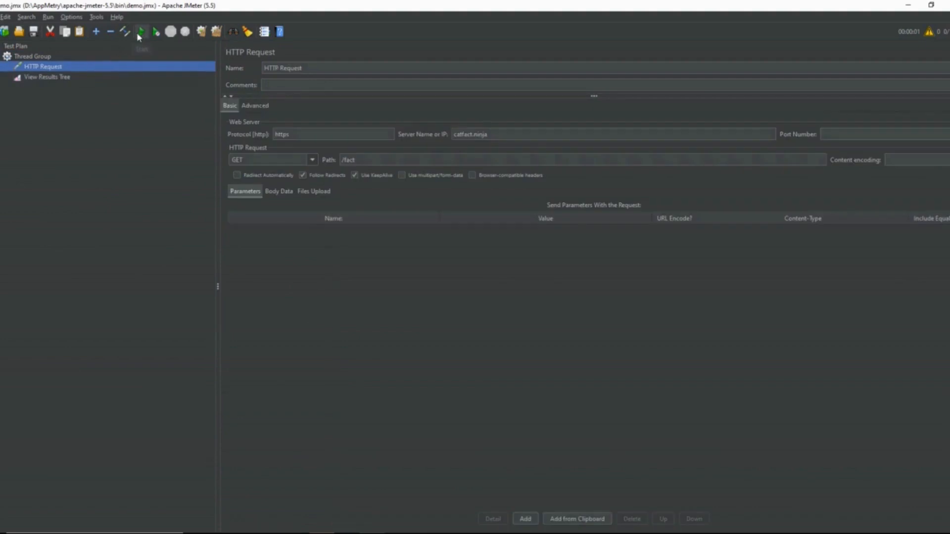
left_click(138, 36)
left_click(81, 78)
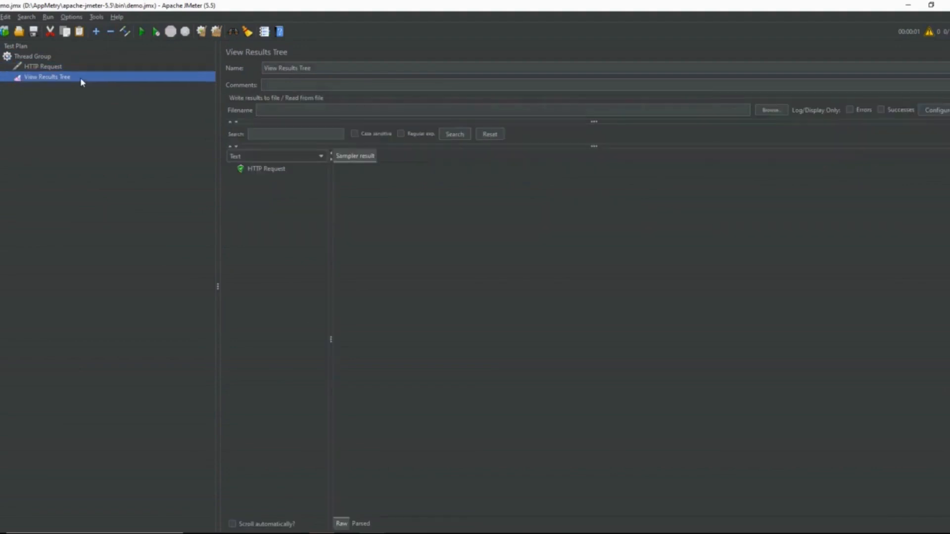
left_click(262, 171)
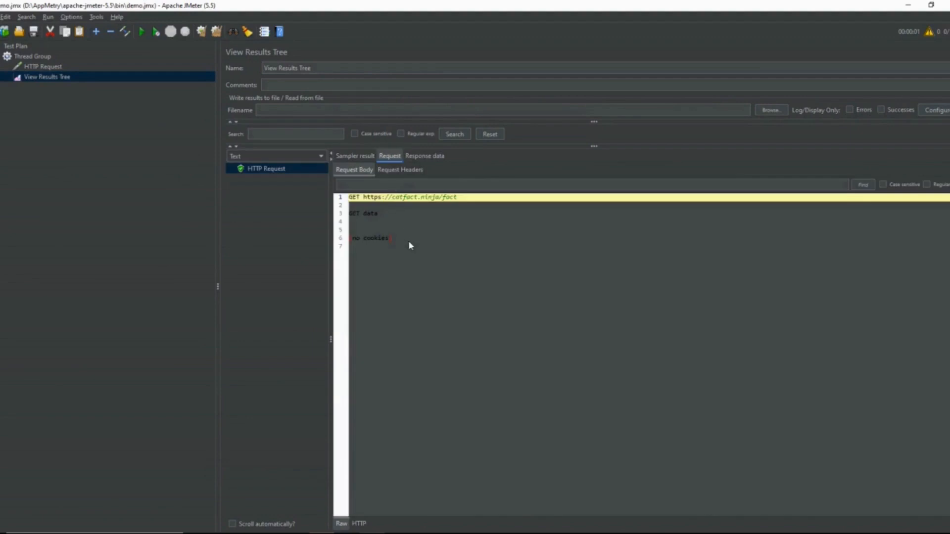
Step: Examine the request headers and the response body of the sampled HTTP Request
left_click(403, 171)
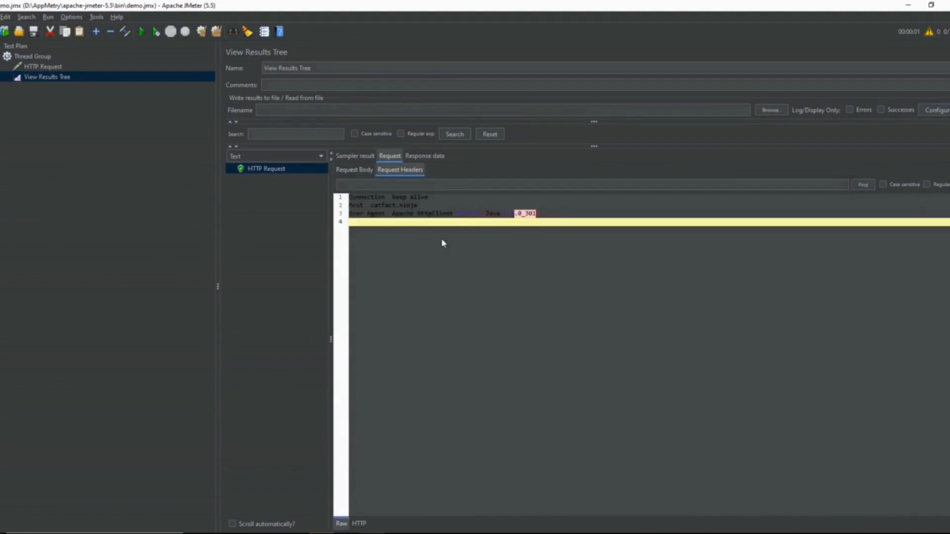
left_click(431, 159)
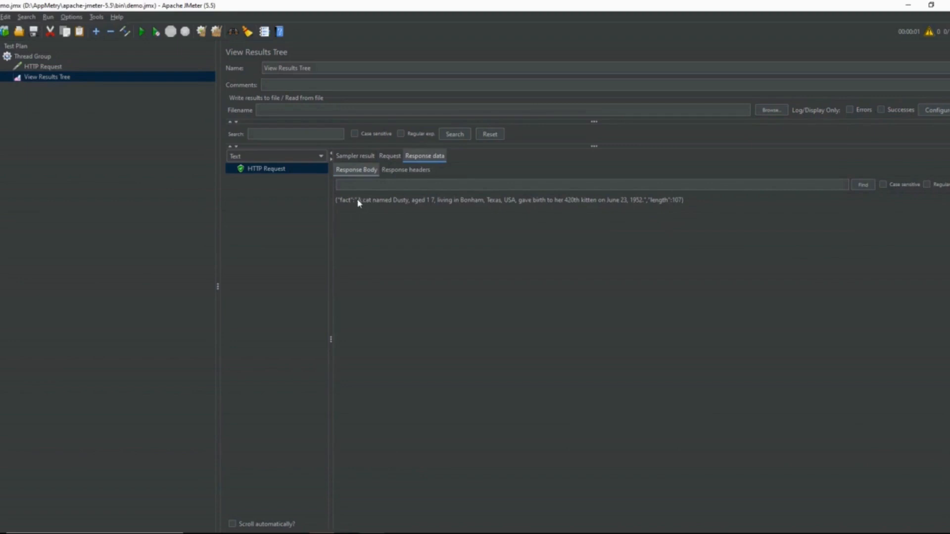
left_click_drag(357, 201, 487, 203)
left_click(91, 140)
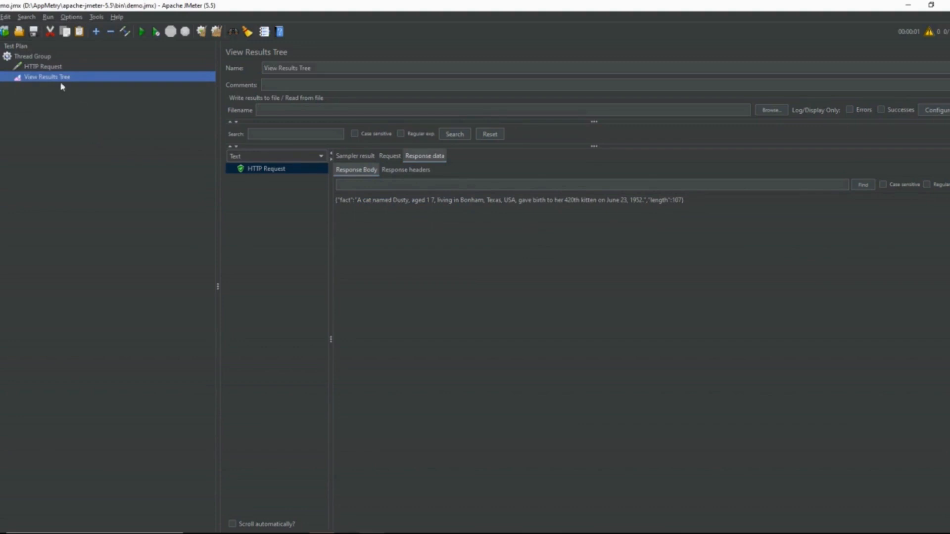
Step: Set the Thread Group's loop count to 100 and run the test
left_click(63, 57)
left_click(340, 182)
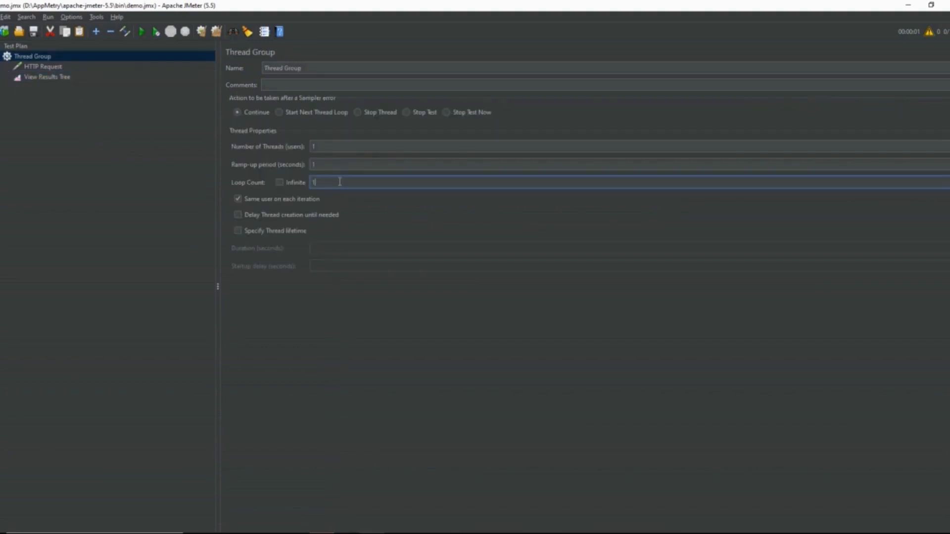
type("00")
left_click(142, 33)
Step: Examine the response bodies of several HTTP Request samples in the View Results Tree
left_click(98, 80)
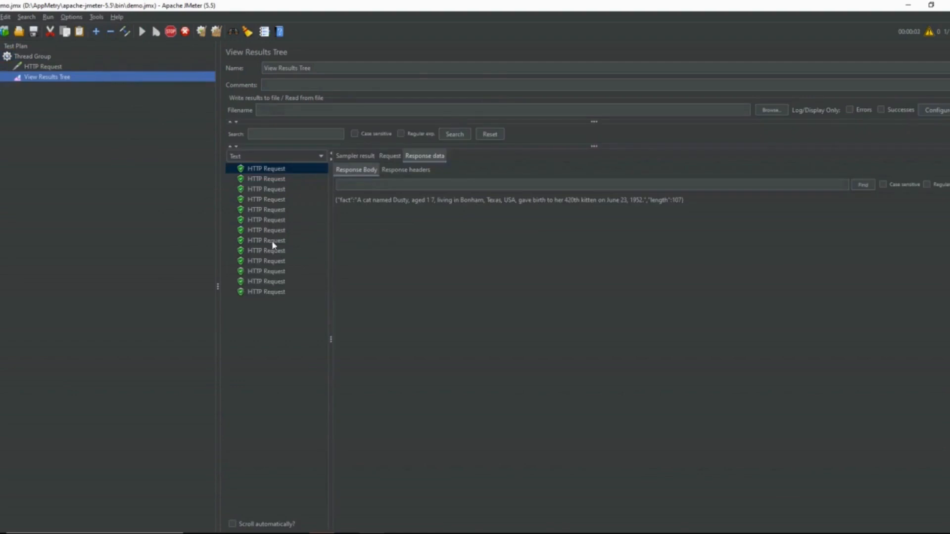
left_click(273, 274)
left_click(276, 294)
left_click(284, 335)
left_click(271, 395)
left_click(272, 364)
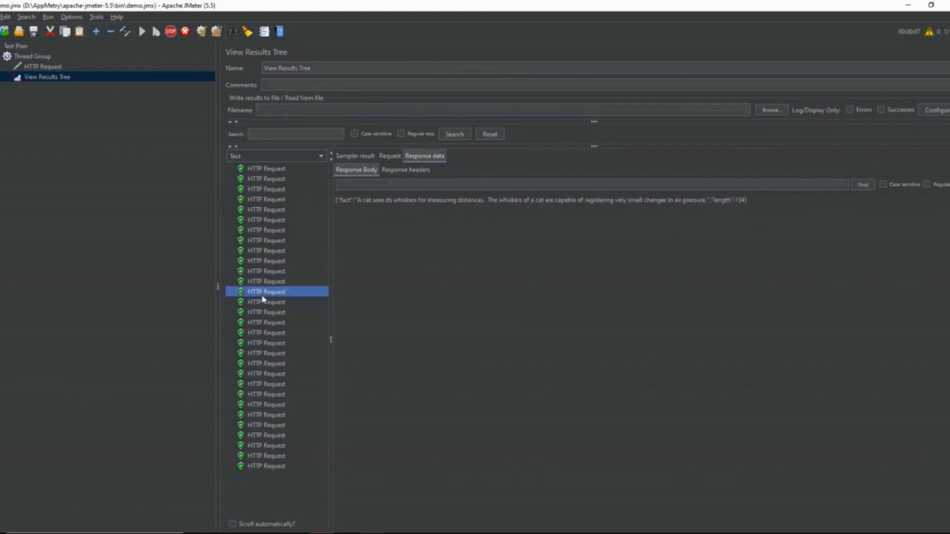
left_click(263, 293)
left_click(257, 262)
scroll(257, 263, "down", 1)
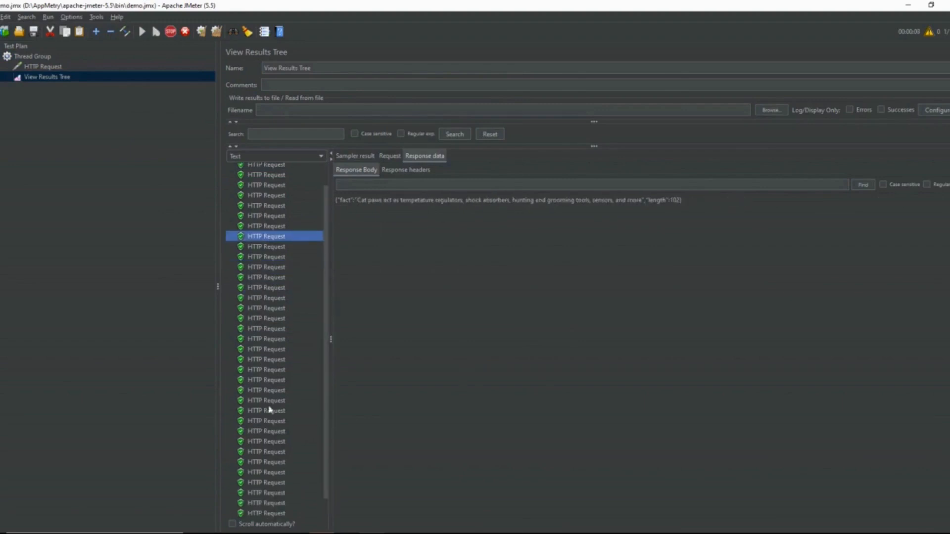
left_click(282, 432)
left_click(277, 451)
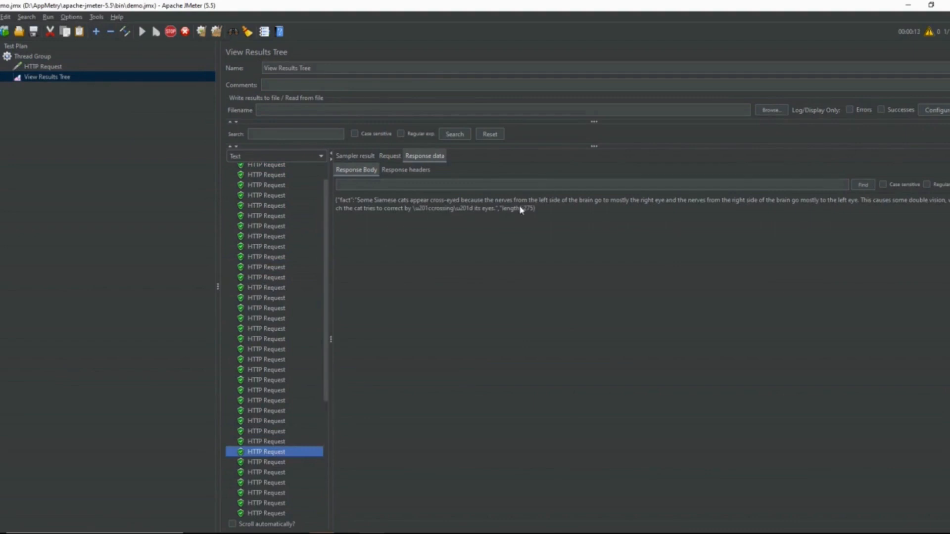
left_click(538, 210)
left_click_drag(537, 209, 345, 197)
left_click(456, 248)
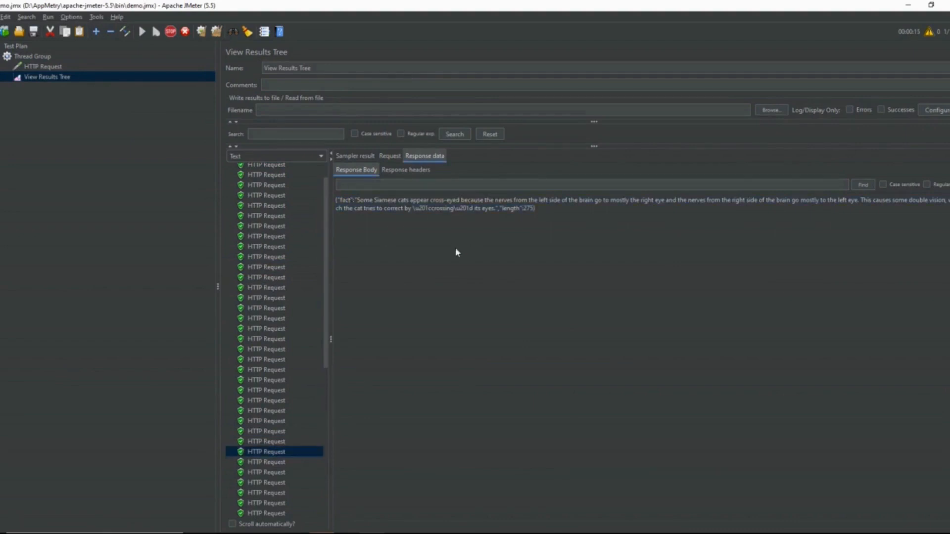
Step: Check the sampler result details of the selected sample, including its load time, and browse the remaining samples
left_click(355, 156)
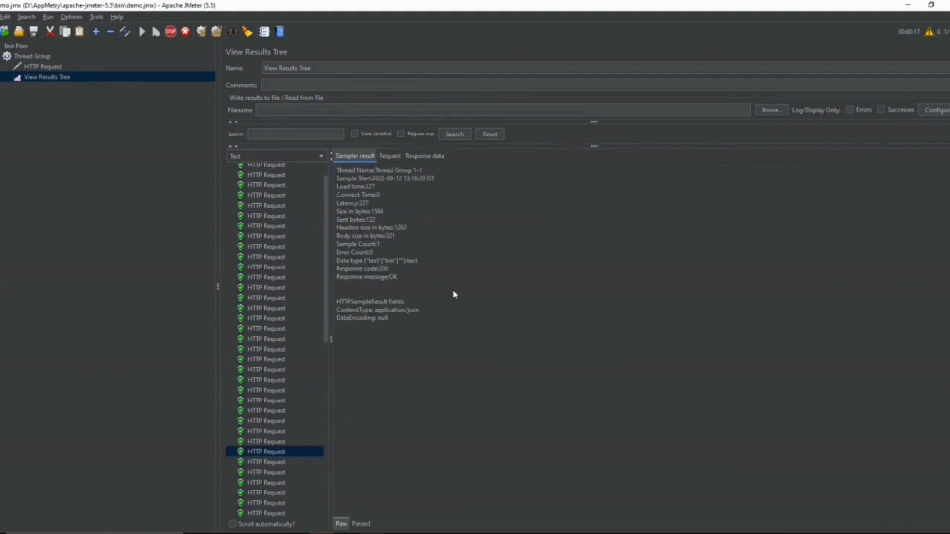
double_click(372, 187)
left_click(399, 221)
scroll(250, 327, "down", 10)
scroll(250, 322, "down", 3)
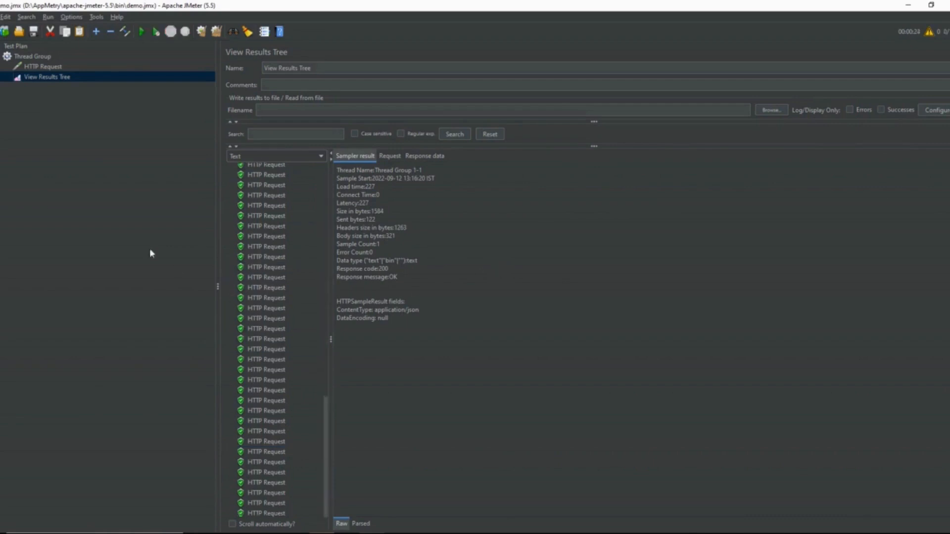
Step: Add an Aggregate Report listener to the Thread Group and run the test
left_click(48, 58)
right_click(48, 58)
mouse_move(178, 60)
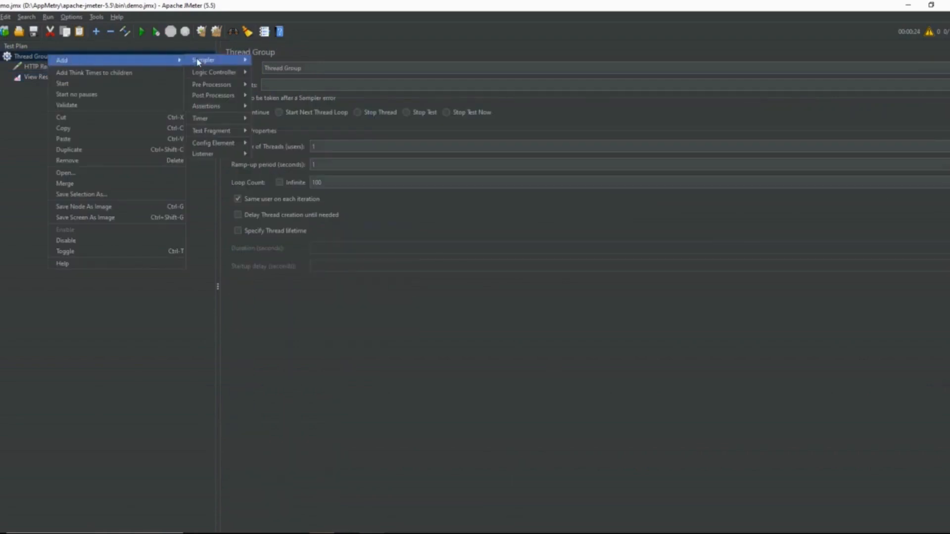
mouse_move(226, 157)
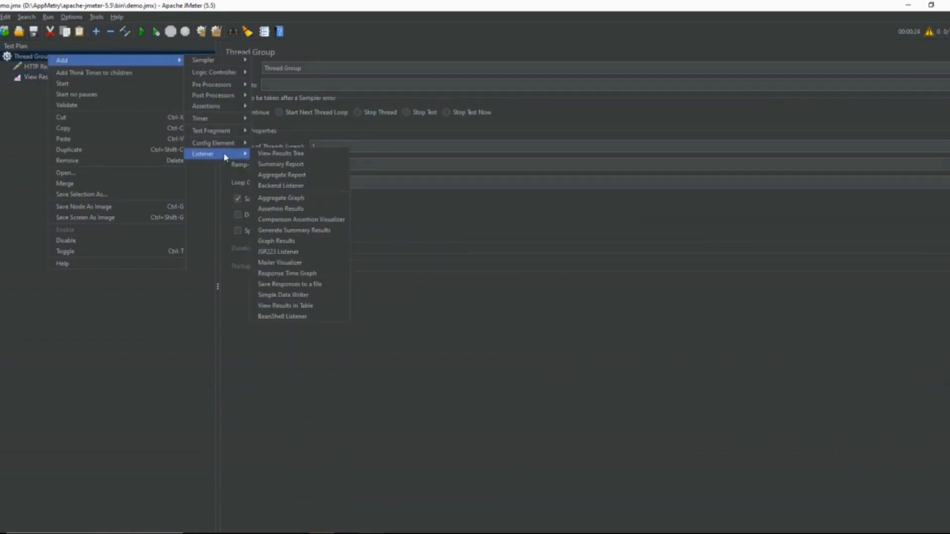
left_click(282, 175)
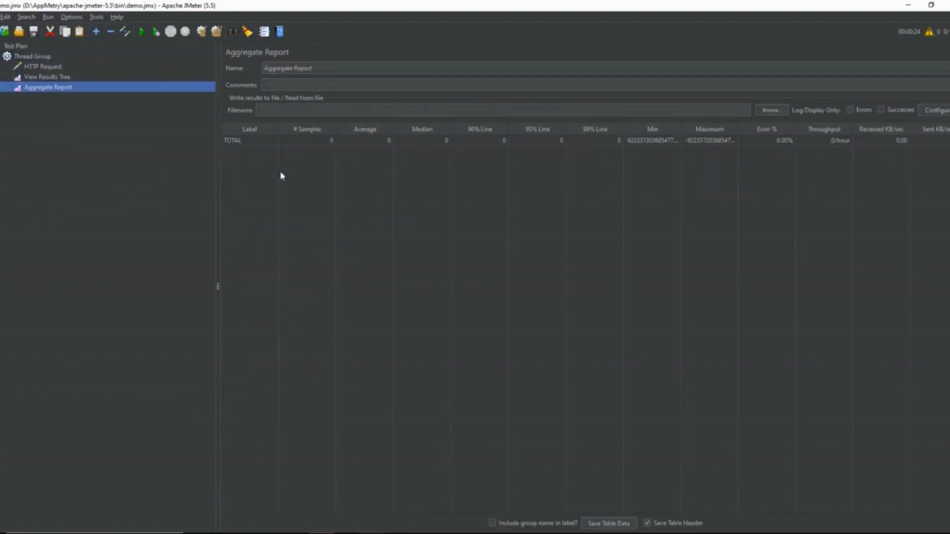
left_click(142, 33)
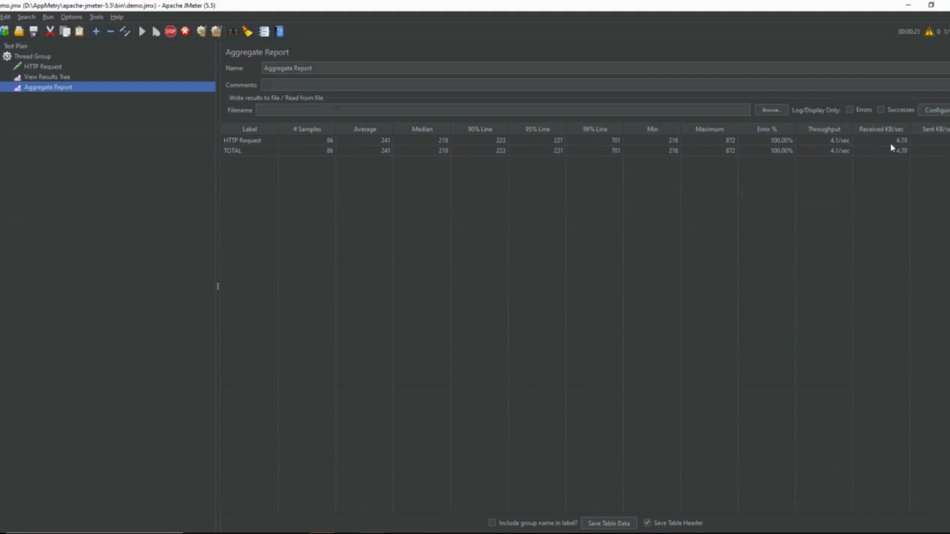
Step: Examine the sampler result details of several HTTP Request samples in the View Results Tree
left_click(133, 78)
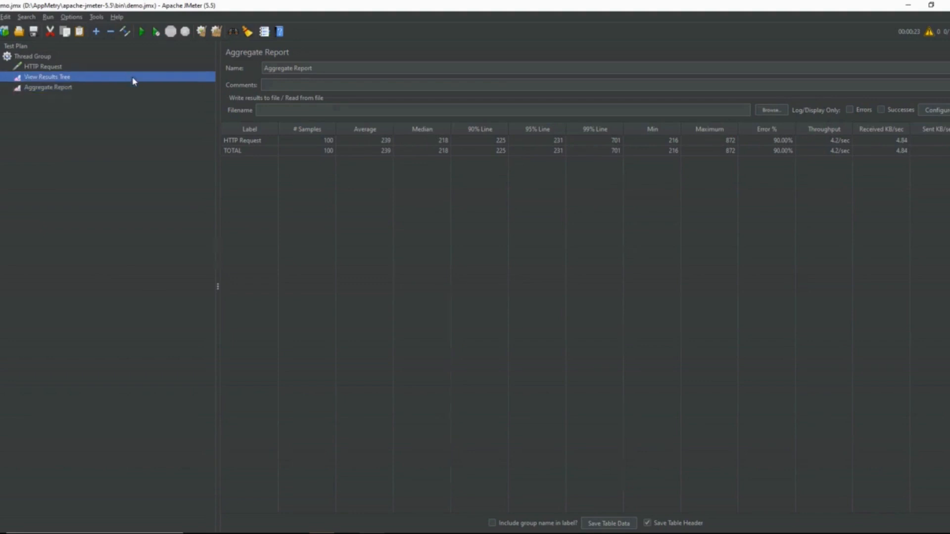
left_click(298, 246)
left_click(290, 179)
left_click(296, 254)
left_click(283, 298)
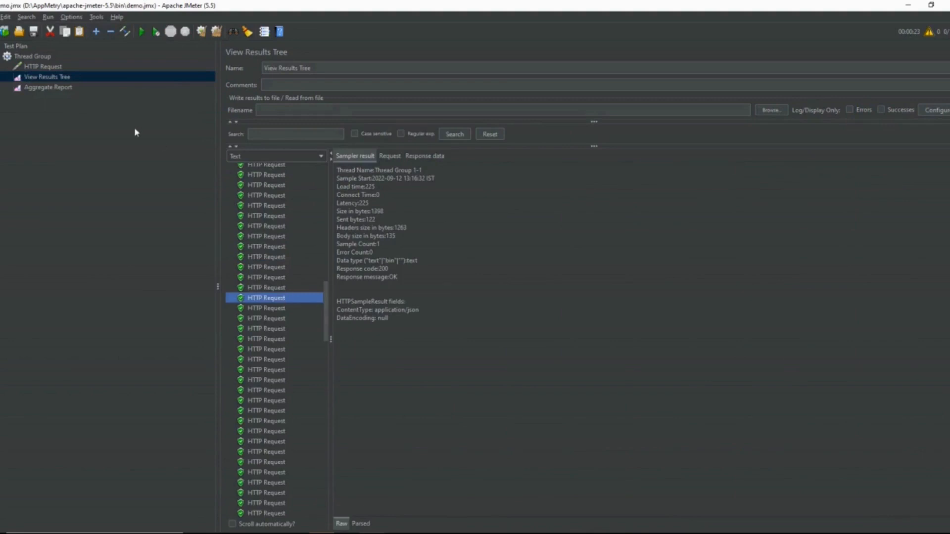
left_click(254, 225)
scroll(260, 225, "up", 5)
scroll(260, 225, "up", 3)
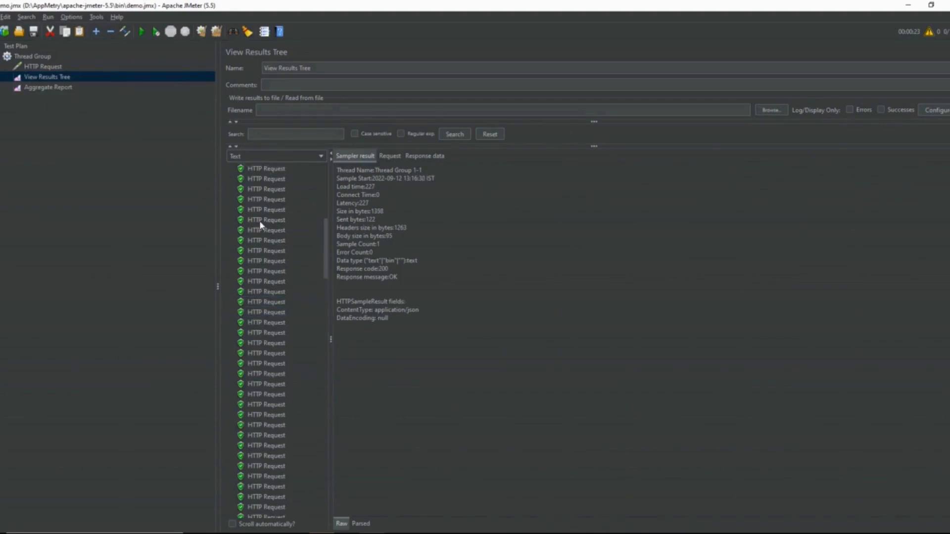
Step: Compare the response bodies of several HTTP Request samples from the latest run
left_click(260, 220)
left_click(424, 157)
left_click(259, 282)
left_click(256, 364)
left_click(254, 405)
left_click(264, 333)
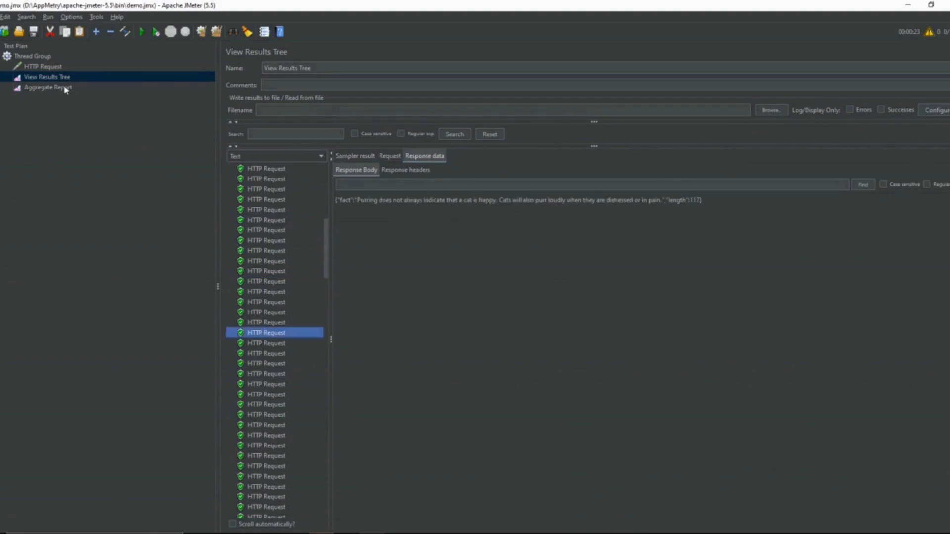
Step: Review the Aggregate Report's sample count and average response time for the HTTP Request, checking back against the View Results Tree
left_click(85, 86)
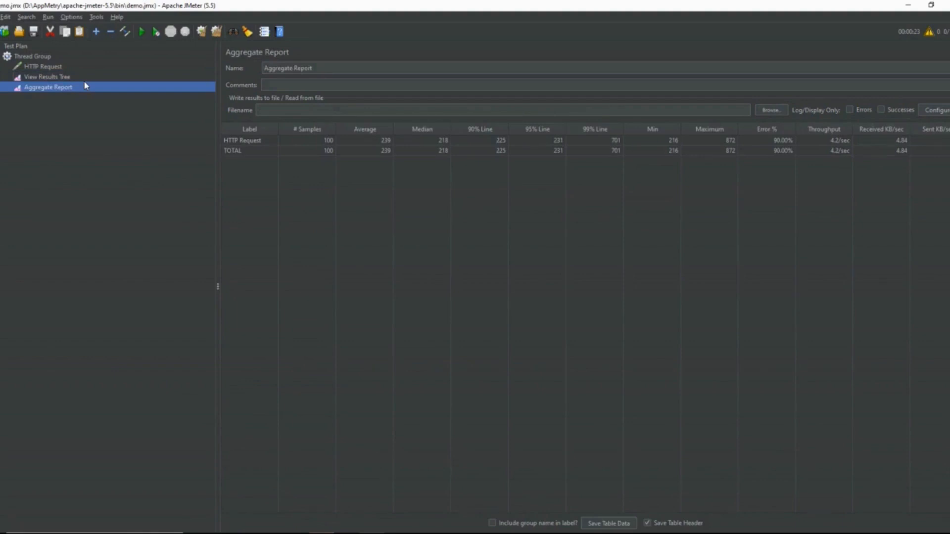
left_click(86, 78)
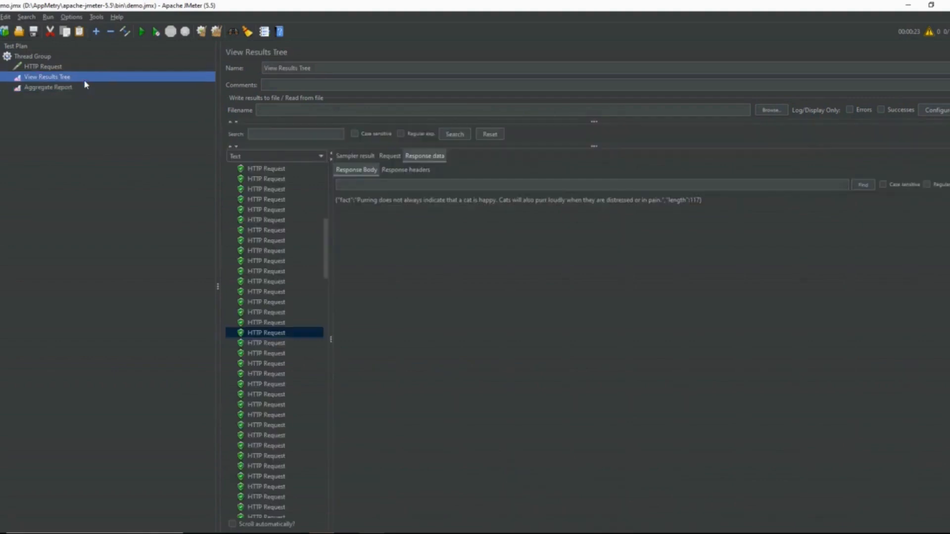
left_click(104, 69)
left_click(99, 78)
left_click(114, 88)
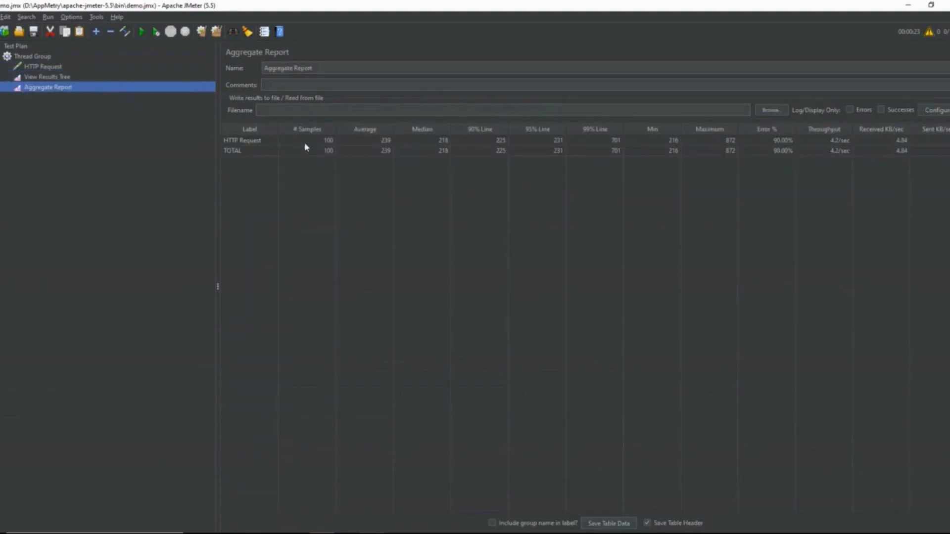
left_click(381, 142)
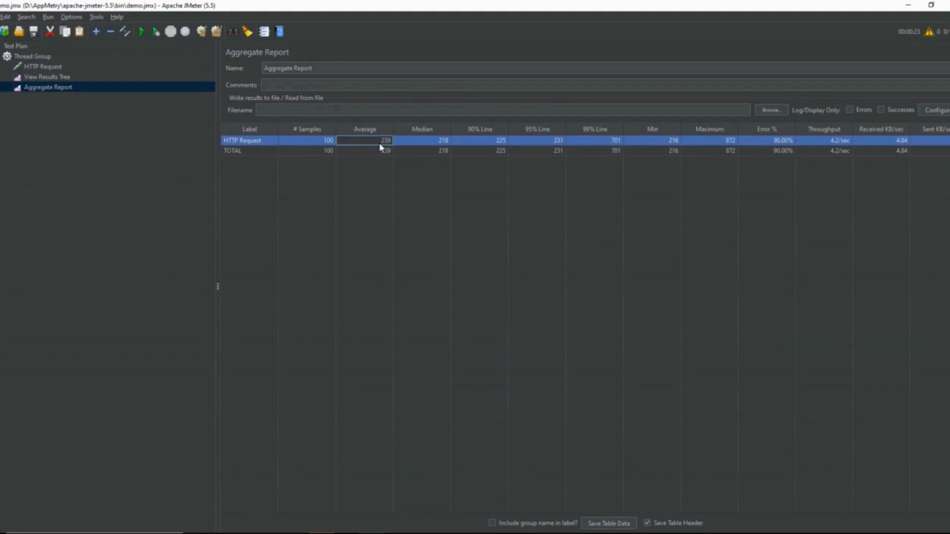
left_click(148, 150)
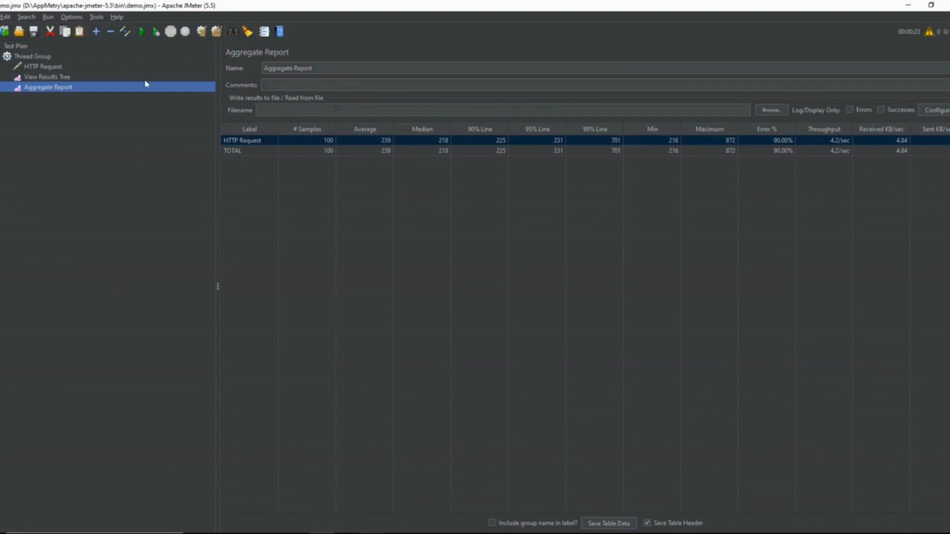
Step: Add a Response Time Graph listener to the Thread Group
right_click(50, 60)
mouse_move(118, 63)
mouse_move(223, 144)
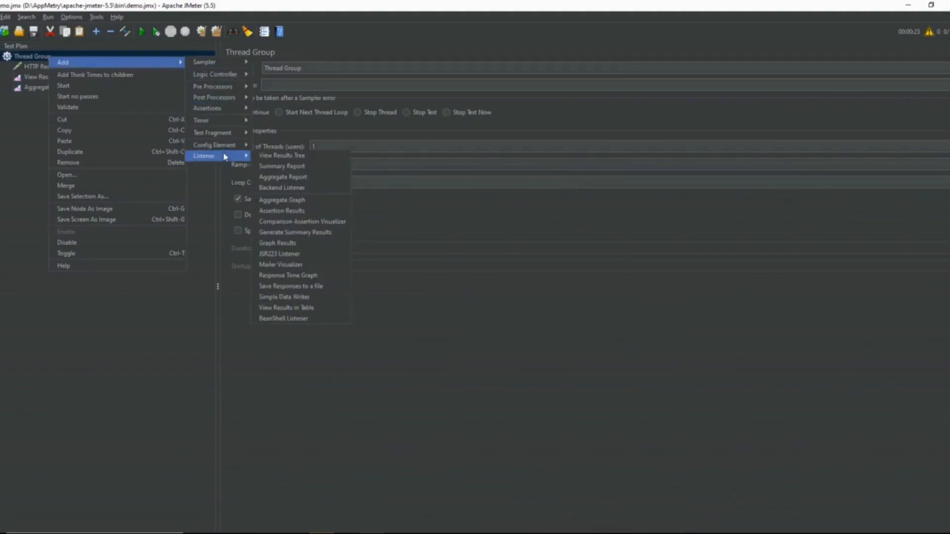
left_click(330, 278)
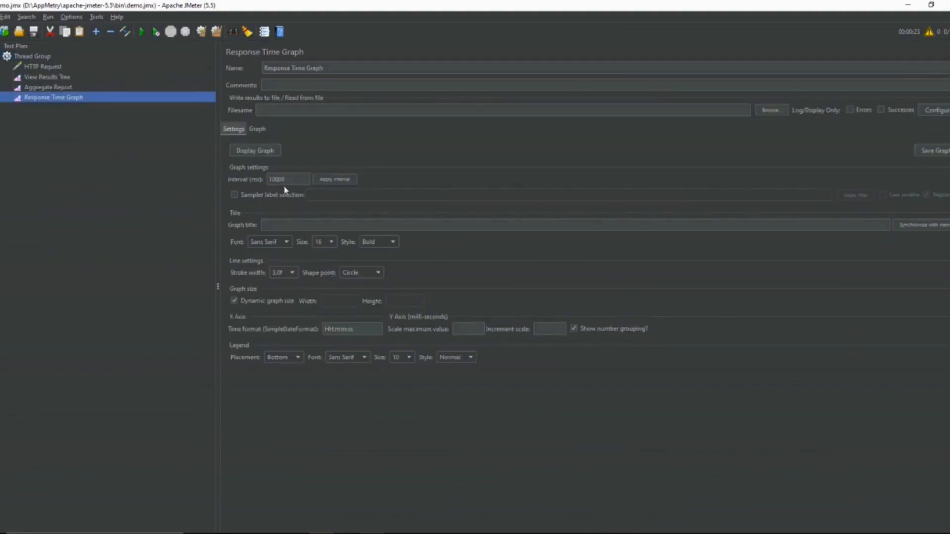
Step: Set the Response Time Graph's interval to 20 ms and run the test
left_click_drag(289, 180, 256, 181)
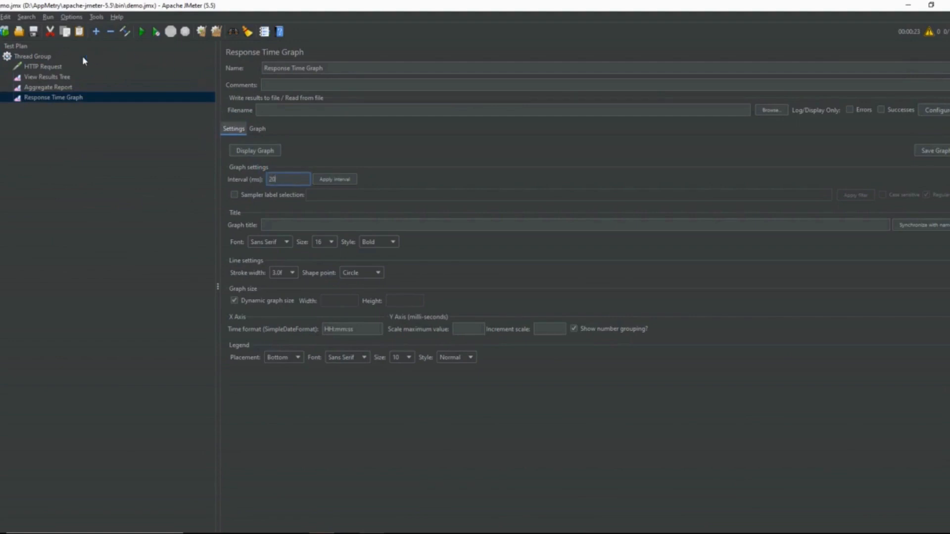
left_click(138, 37)
Step: Check the plotted response time graph repeatedly while the test is running
left_click(259, 129)
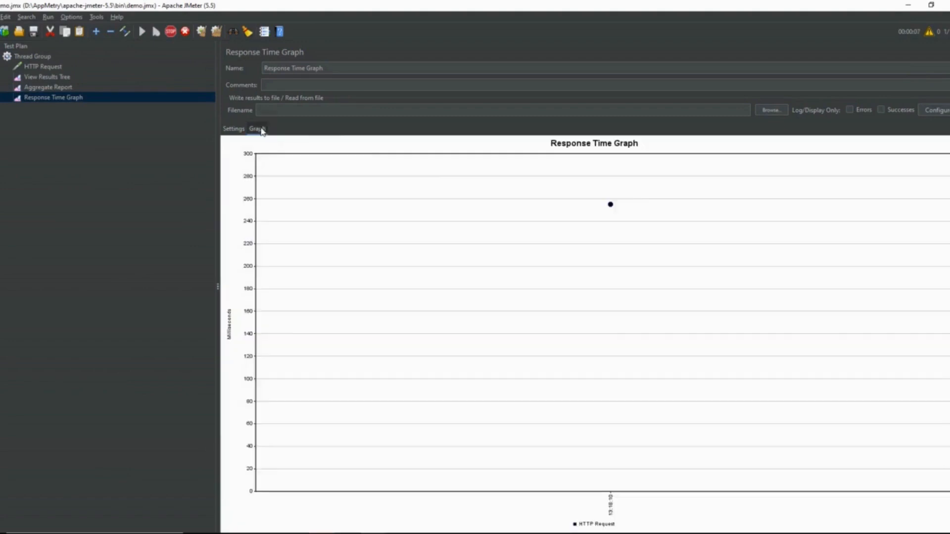
left_click(234, 129)
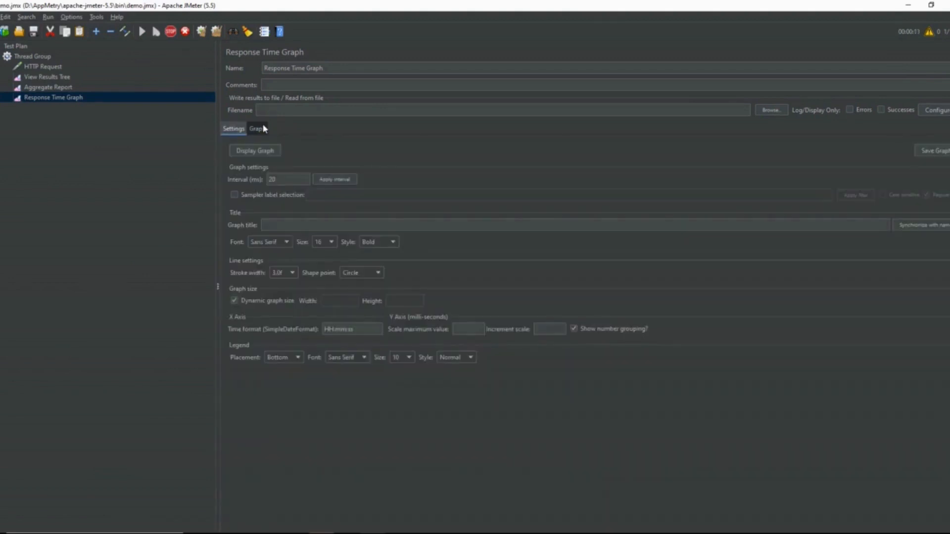
left_click(259, 128)
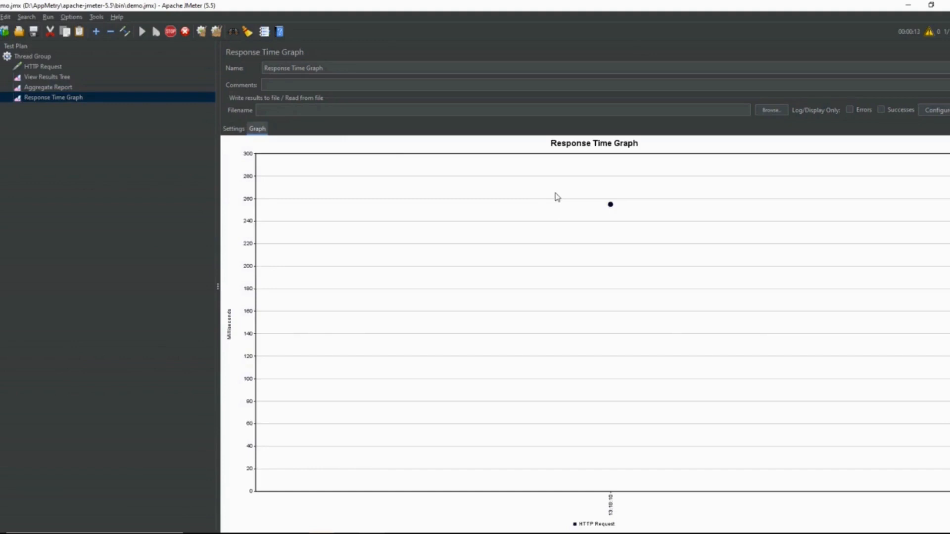
left_click(233, 129)
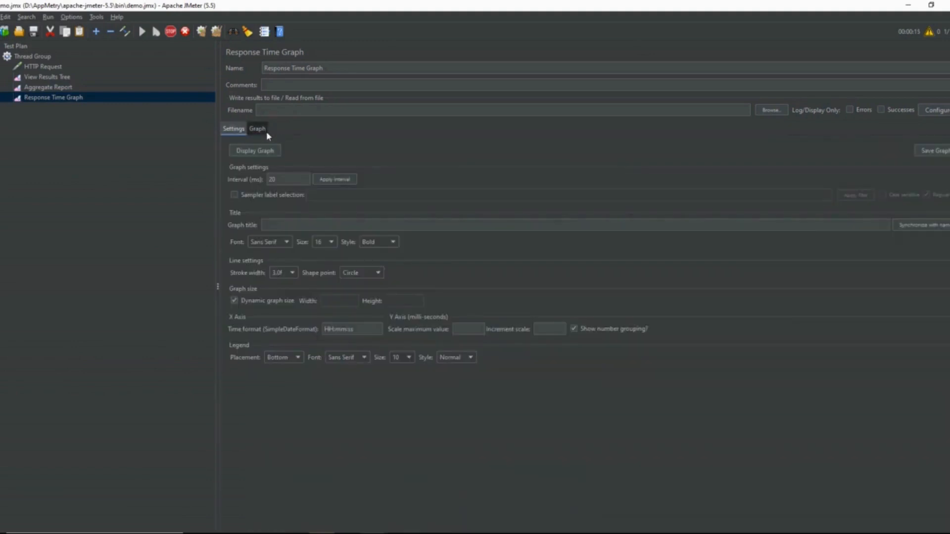
left_click(261, 130)
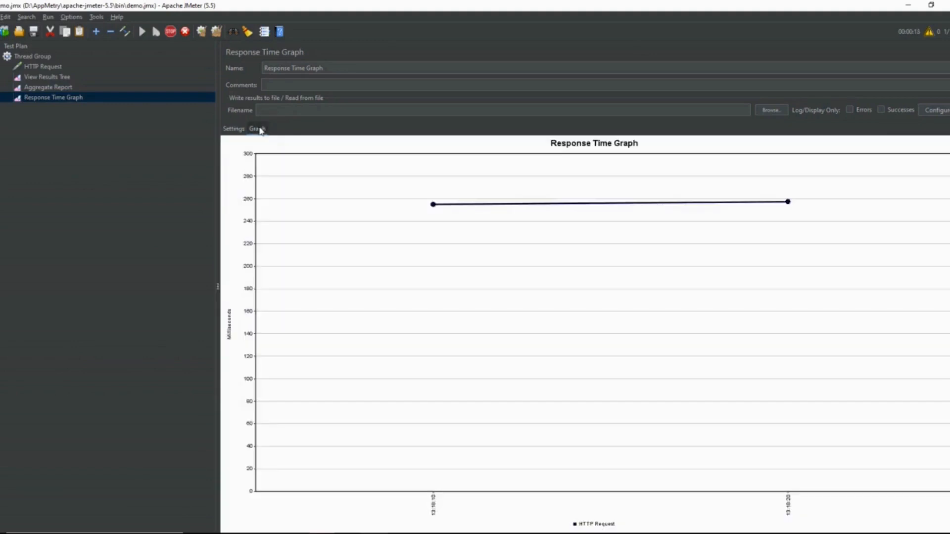
Step: Apply the 20 ms interval to the Response Time Graph and display the redrawn graph
left_click(233, 129)
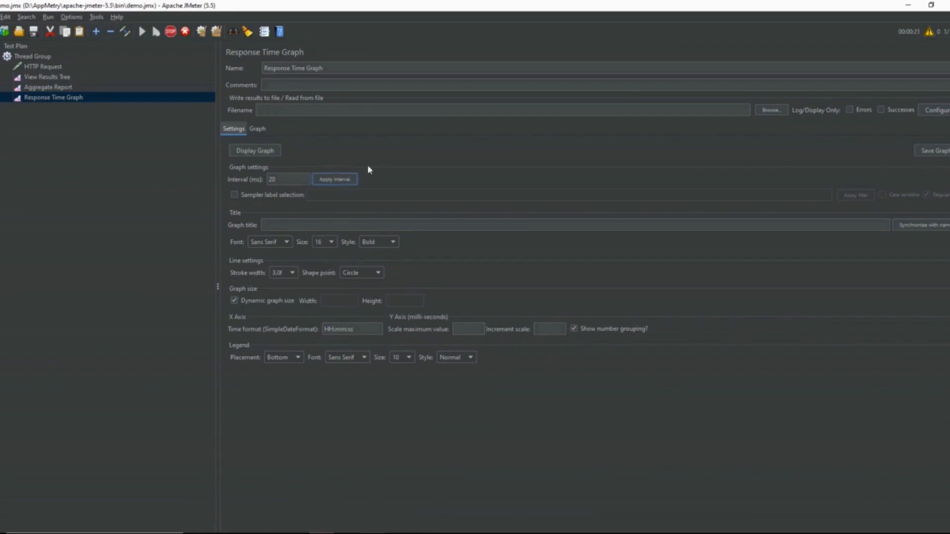
left_click(261, 131)
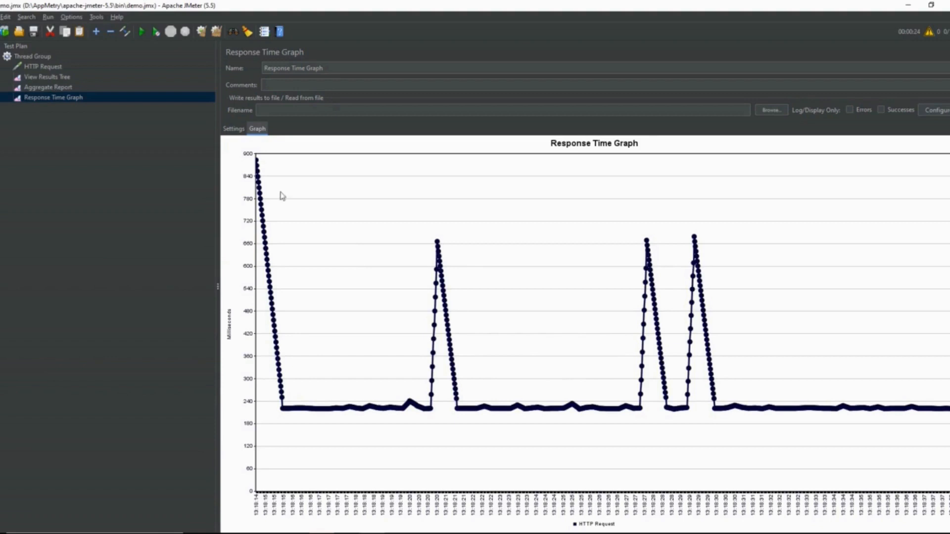
left_click(290, 111)
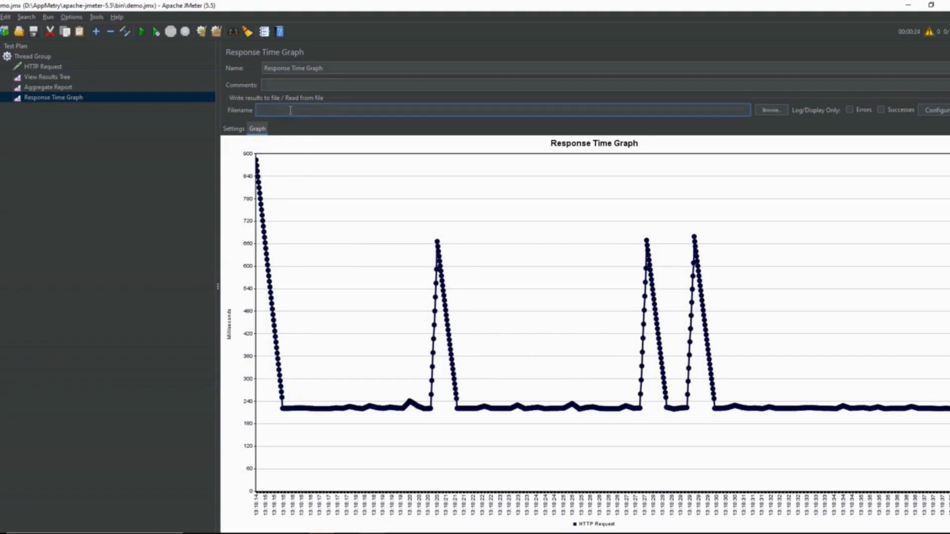